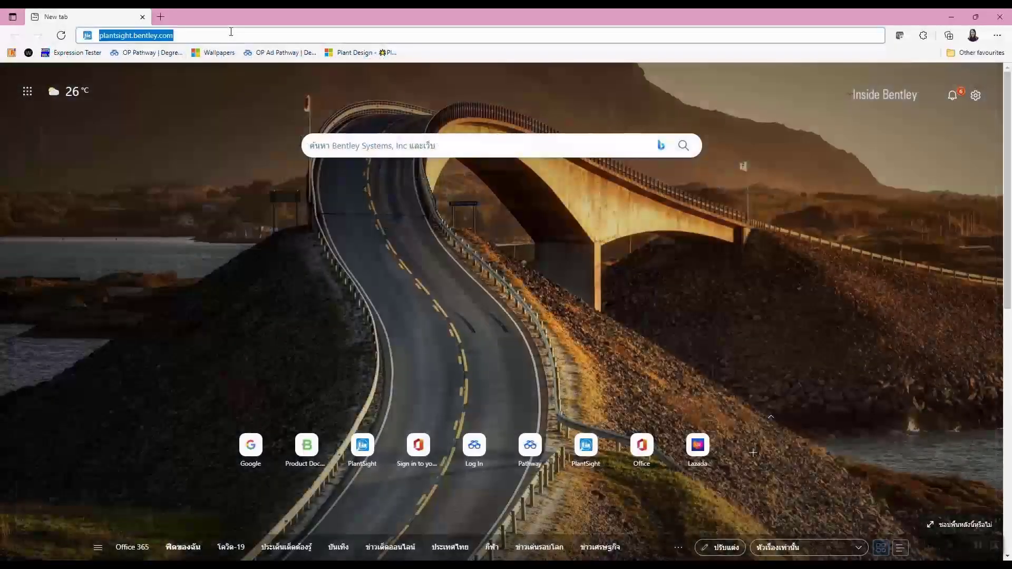
Open a new browser tab with plantsight.bentley.com in the address bar.
left_click(229, 33)
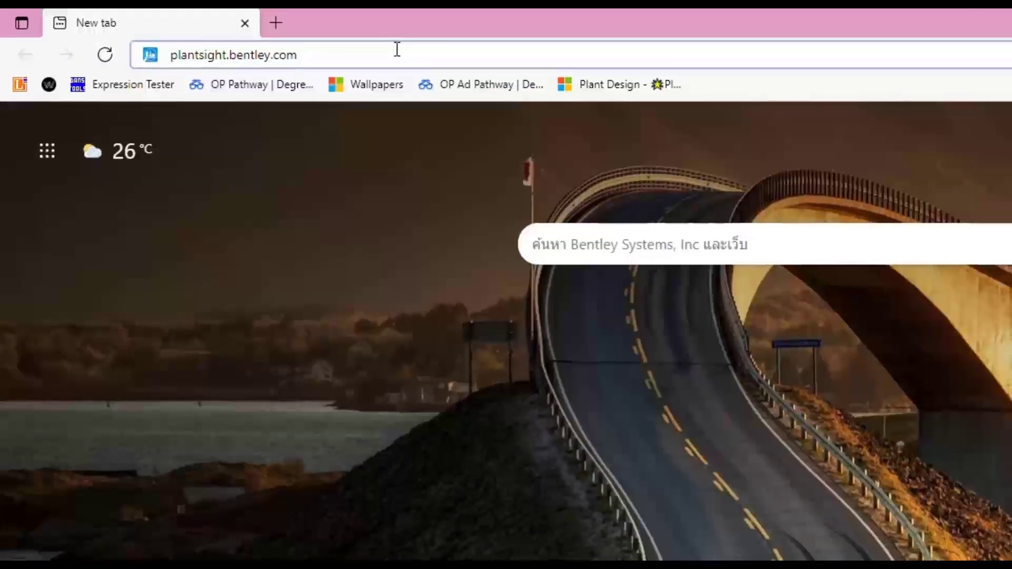
Load plantsight.bentley.com and sign in using the saved e-mail suggestion.
key("Return")
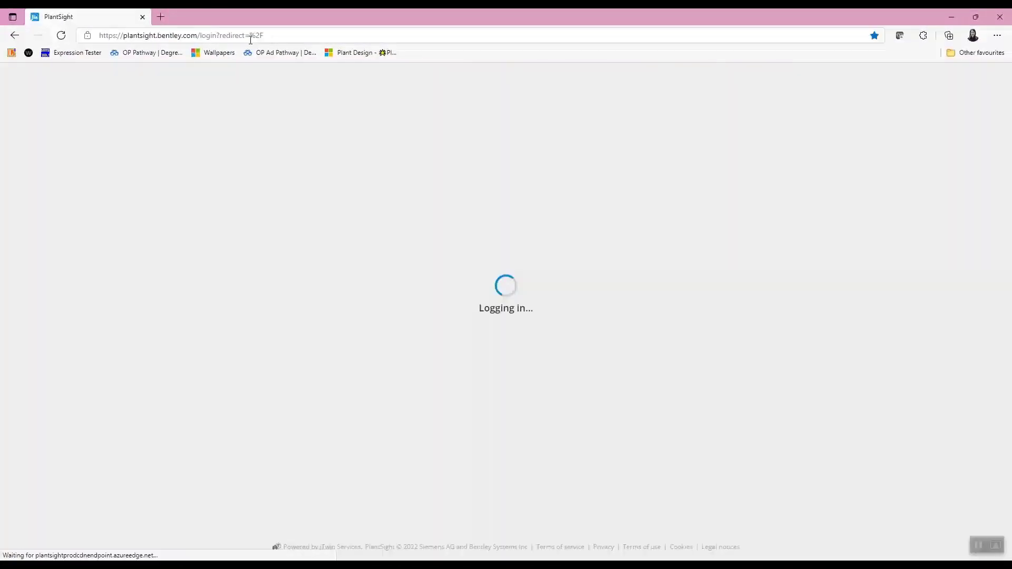
left_click(465, 199)
left_click(446, 248)
left_click(508, 247)
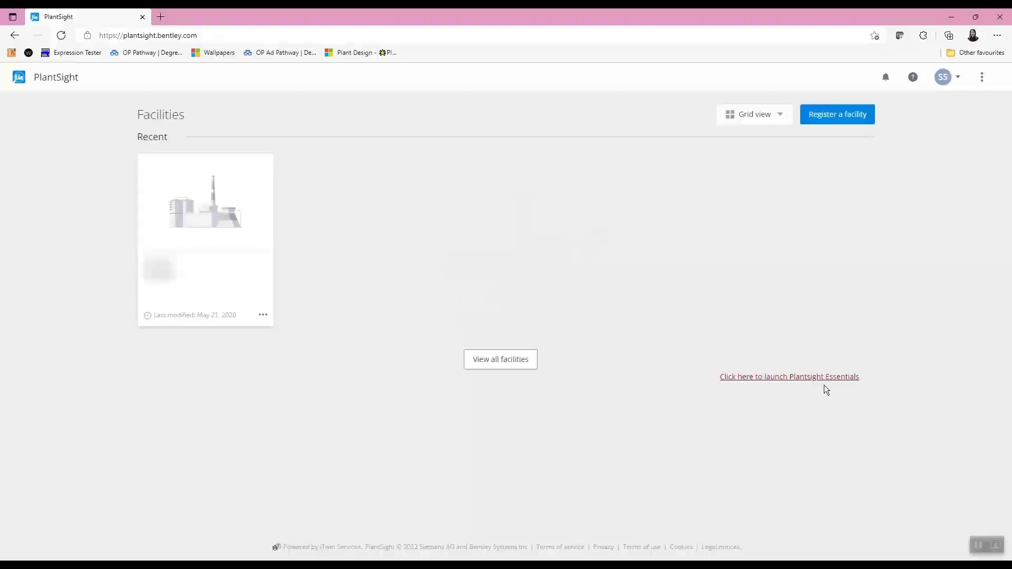
Launch PlantSight Essentials and start registering a new project.
left_click(840, 377)
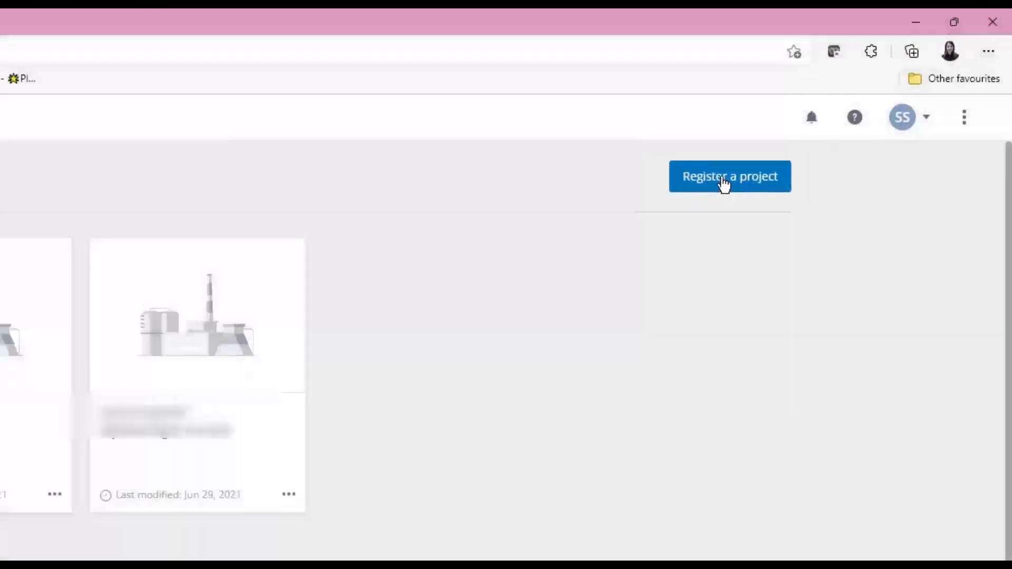
left_click(723, 183)
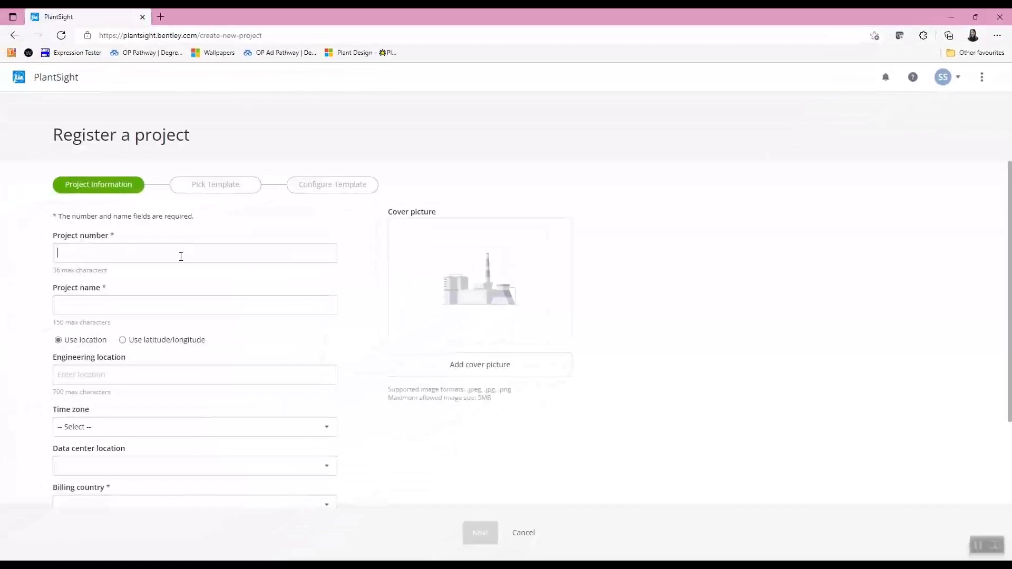
Enter project number AM-TRN-PLNT-PGT-OPBasics and project name AM-TRN-PLNT-PGT-195.
type("AM-TRN-PLNT-PGT-OPBasics")
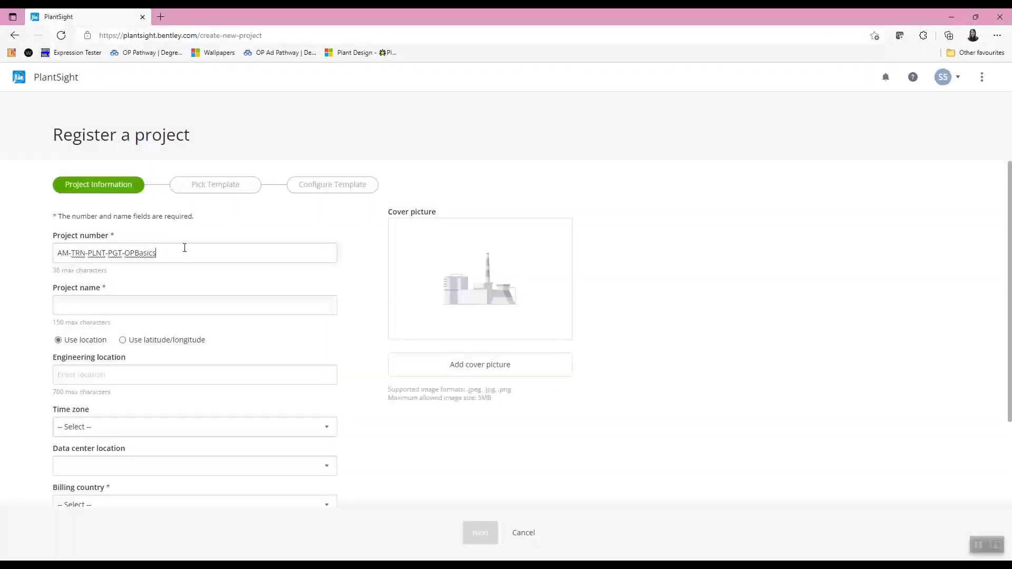
left_click(137, 306)
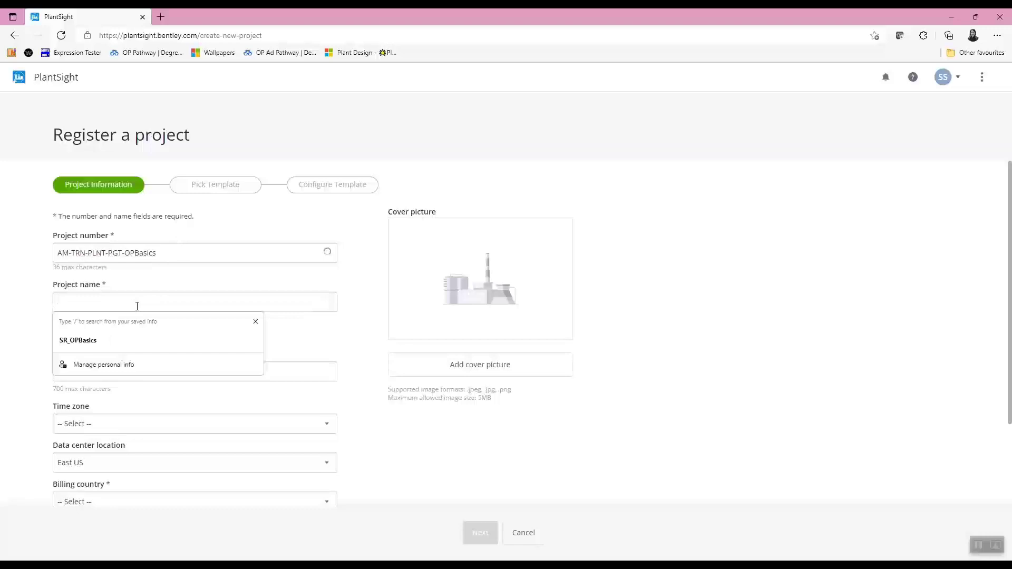
type("AM-TRN-PLNT-PGT-OPBasics")
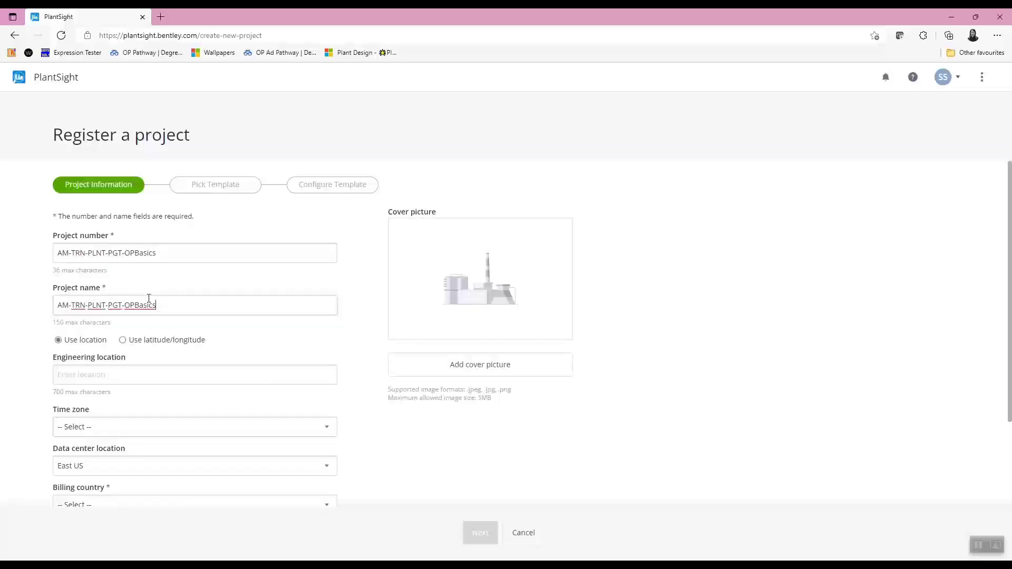
left_click_drag(158, 309, 122, 312)
key("BackSpace")
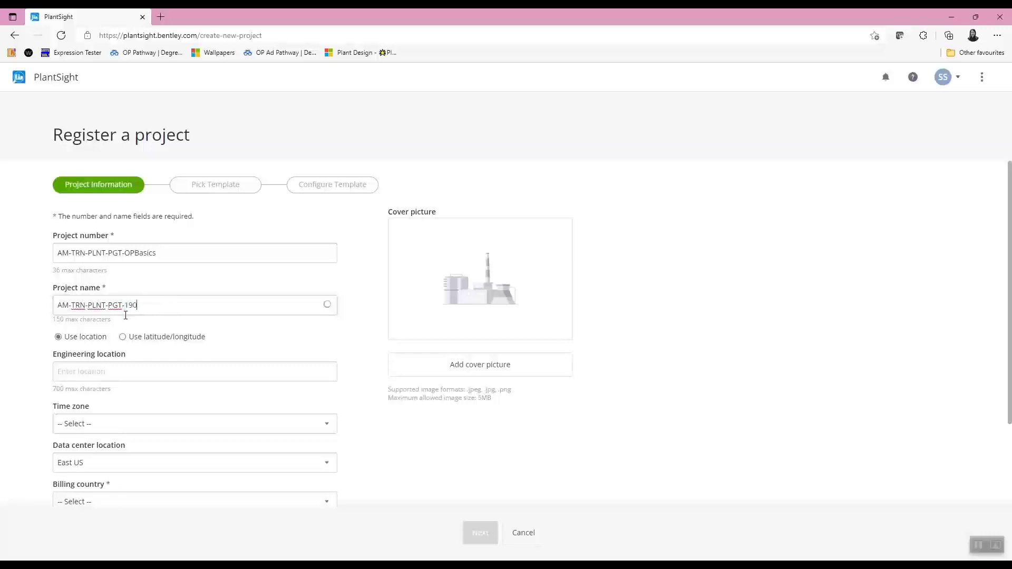
left_click(180, 305)
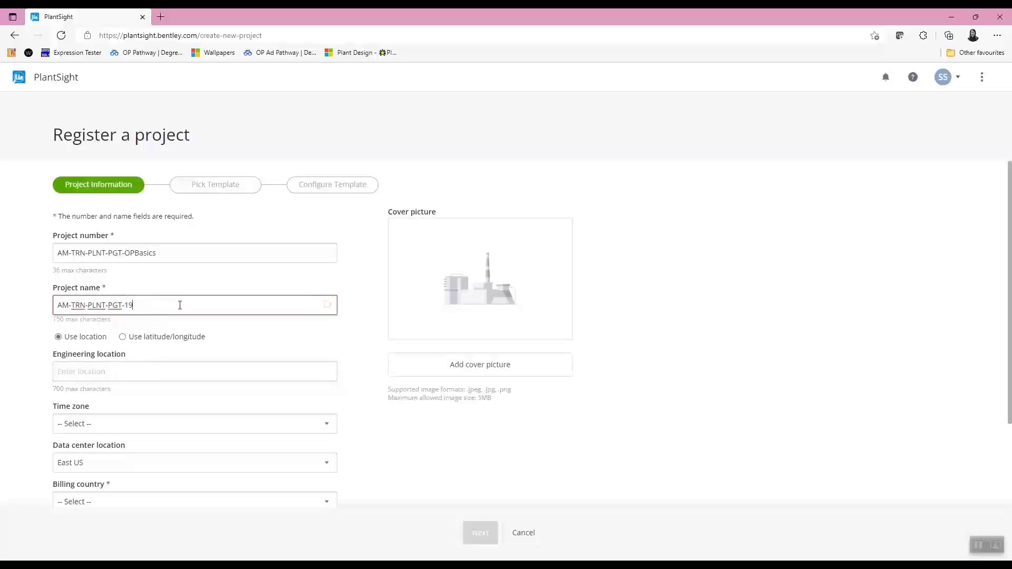
Start entering Bentley World as the engineering location.
left_click(111, 376)
scroll(163, 308, "down", 1)
type("Benl")
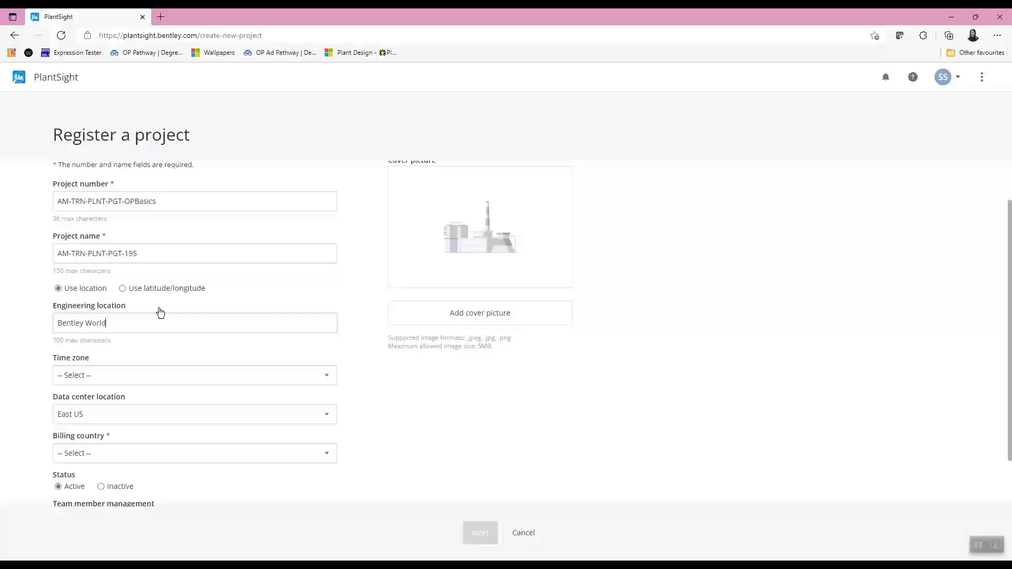
left_click(113, 376)
Set time zone to (UTC-05:00) Eastern Time (US & Canada) and billing country to United States.
scroll(159, 295, "down", 1)
left_click(253, 355)
scroll(222, 401, "down", 1)
left_click(201, 392)
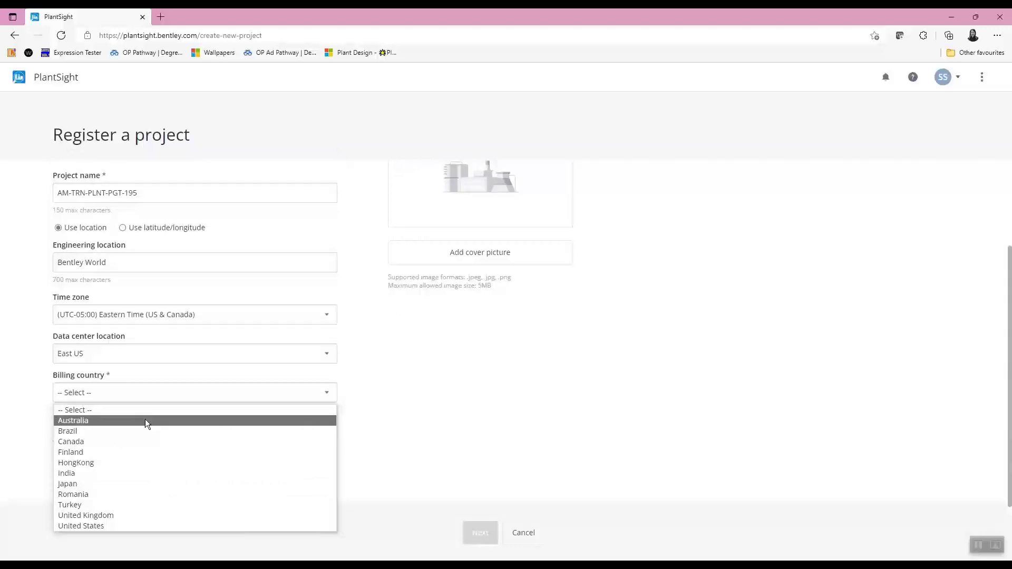
left_click(110, 526)
Toggle external members, external cloud costs and template options on, then back off.
mouse_move(111, 436)
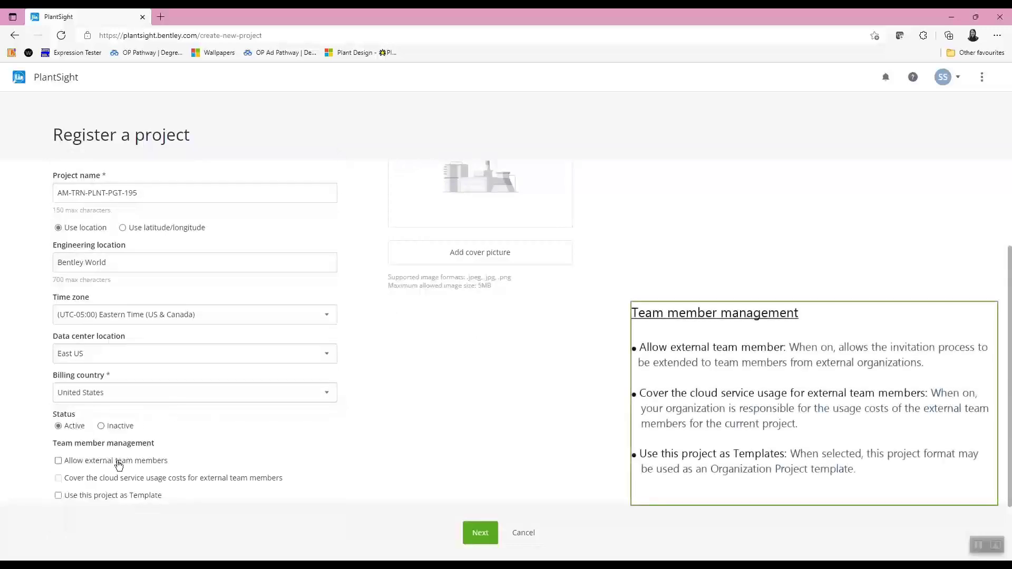
left_click(155, 466)
left_click(126, 484)
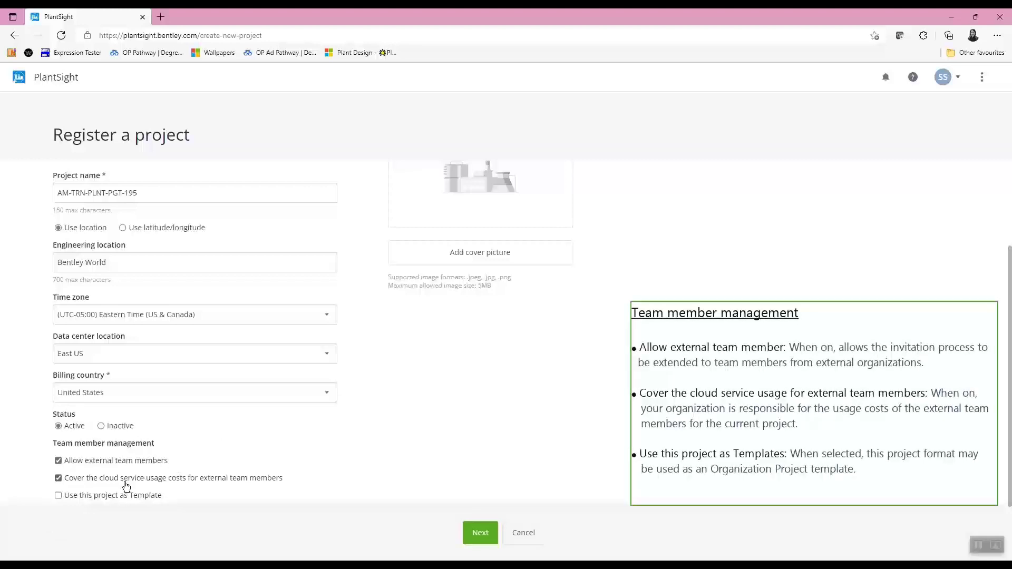
left_click(132, 495)
left_click(986, 549)
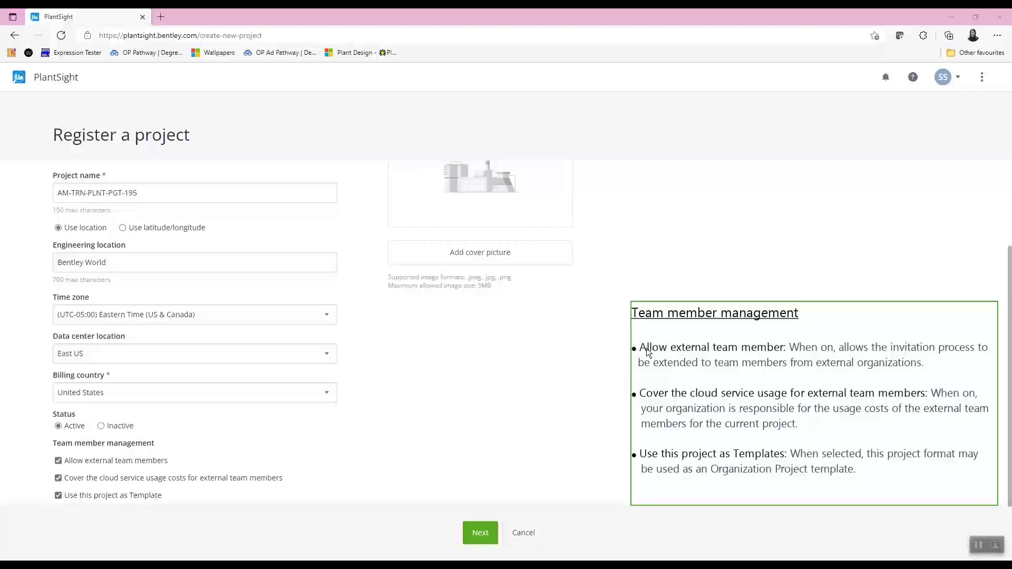
left_click(136, 502)
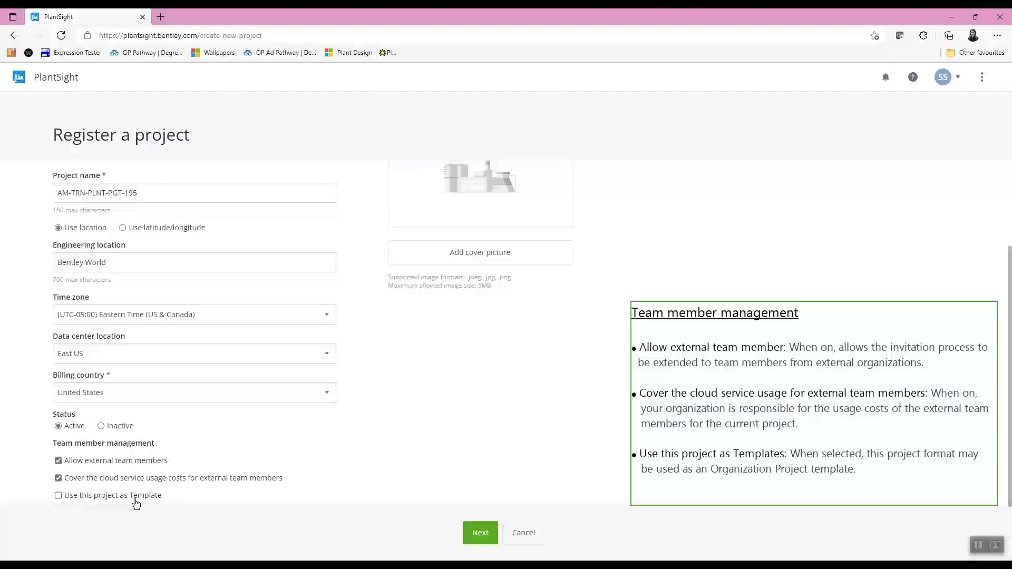
left_click(131, 477)
left_click(130, 462)
scroll(480, 264, "up", 3)
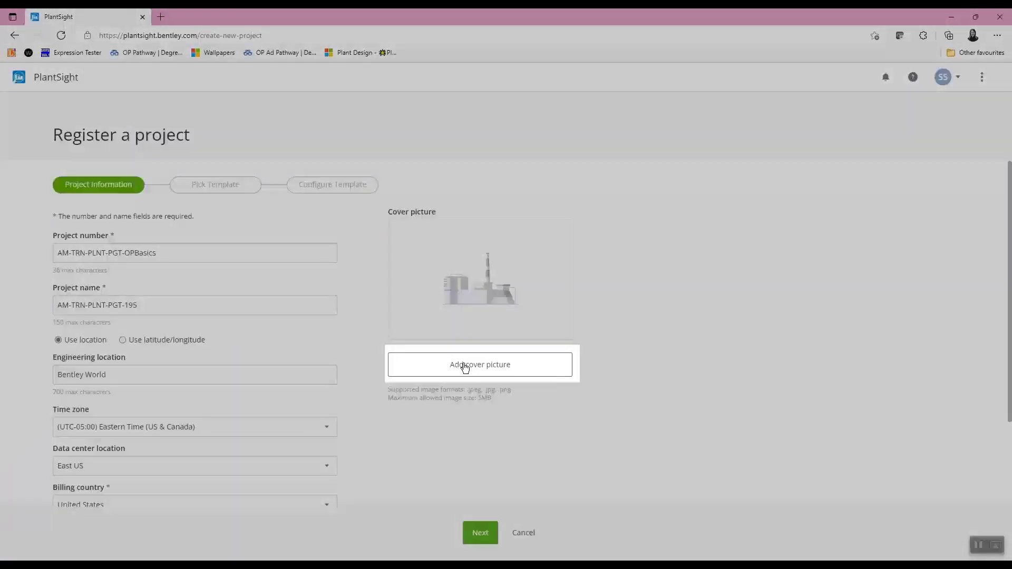
Set bentley_systems.png from Downloads as the project cover picture.
left_click(526, 362)
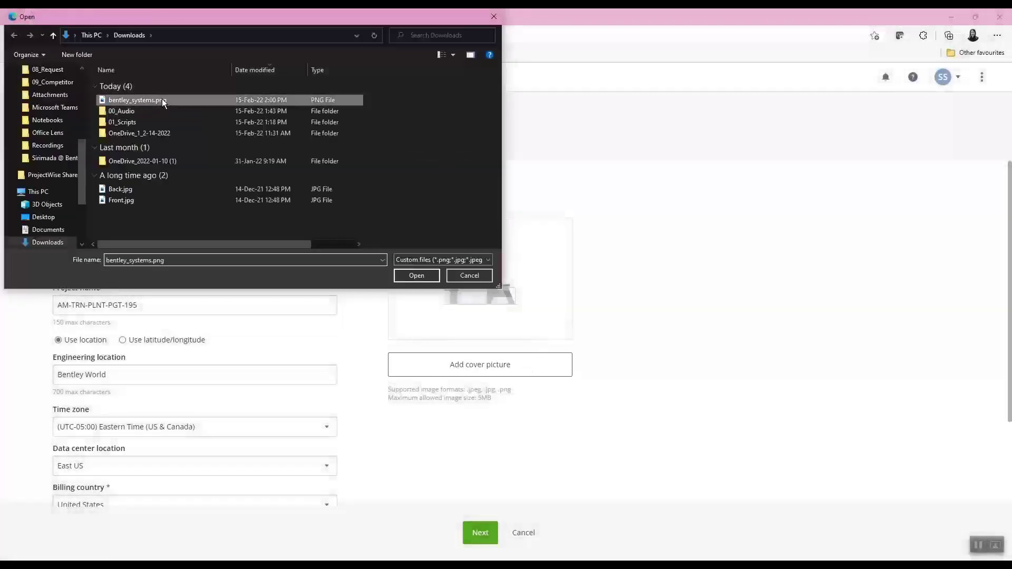
left_click(163, 99)
left_click(405, 274)
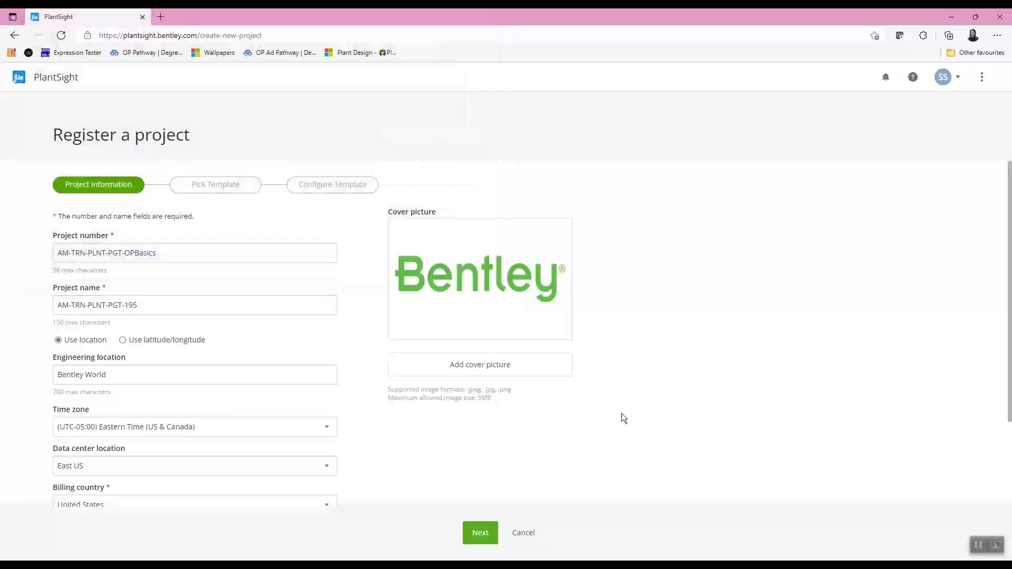
scroll(530, 290, "down", 2)
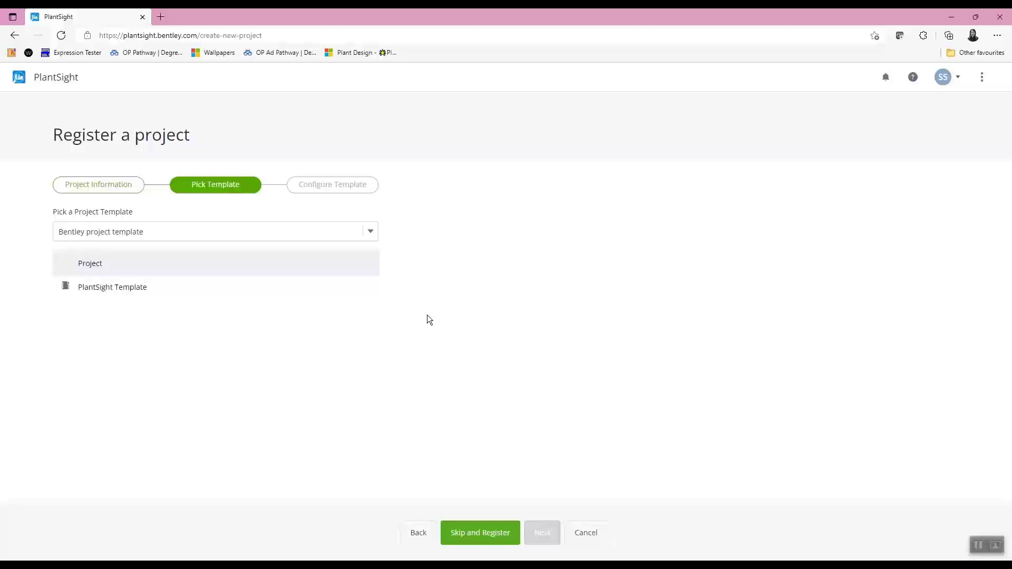
Switch the template source to Bentley project template, then register the project without a template.
left_click(373, 231)
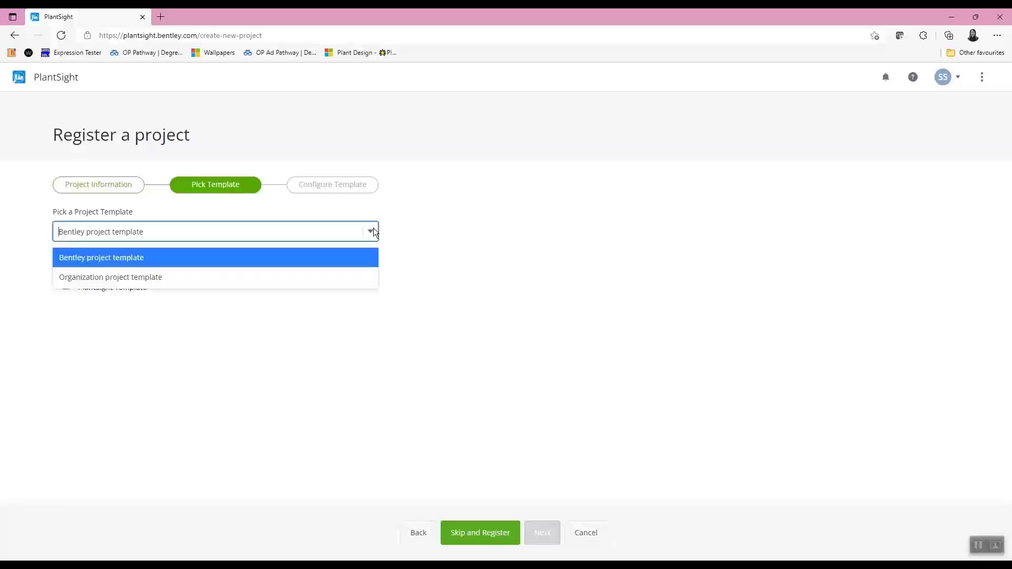
left_click(177, 276)
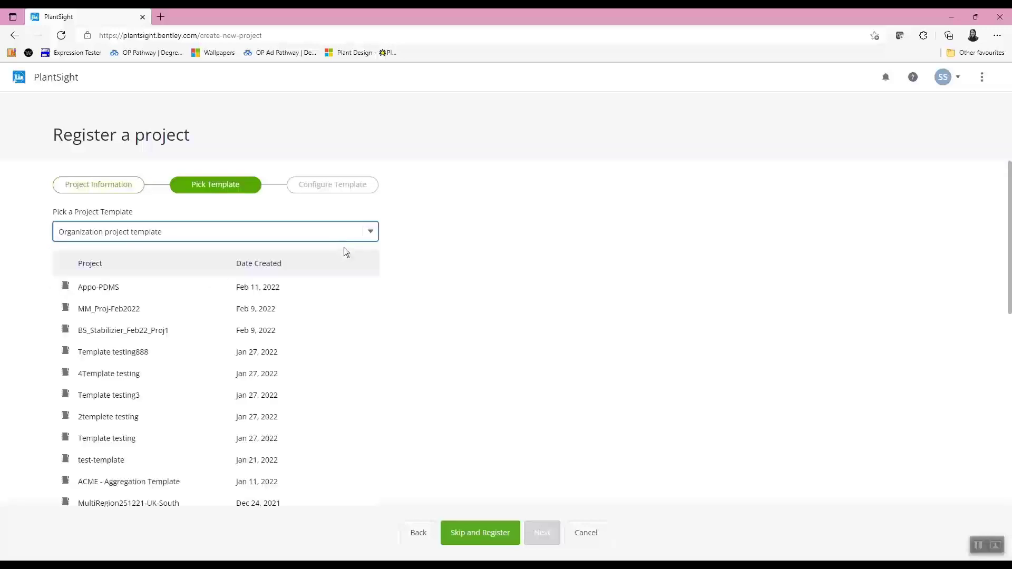
left_click(371, 231)
left_click(168, 257)
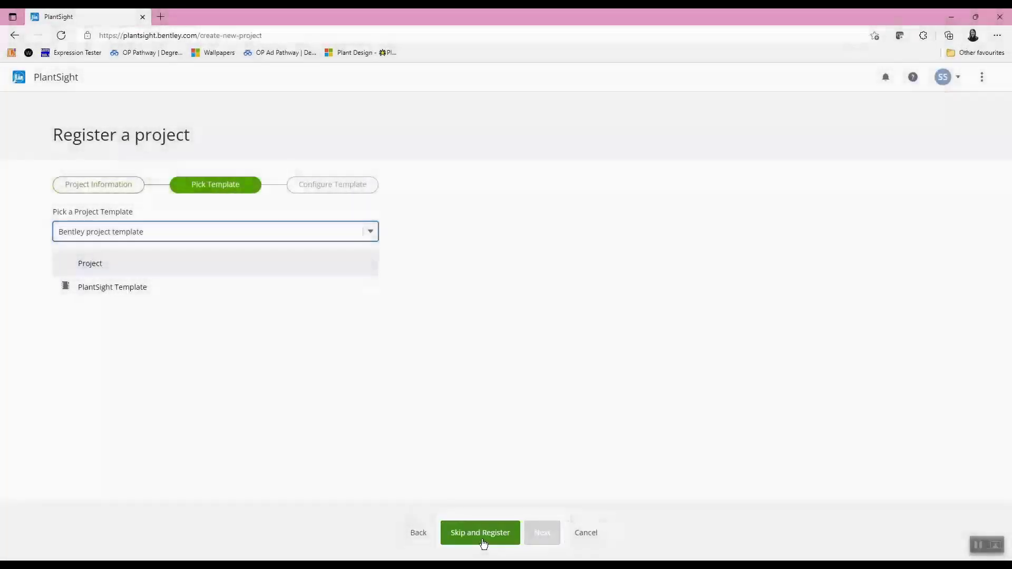
left_click(481, 533)
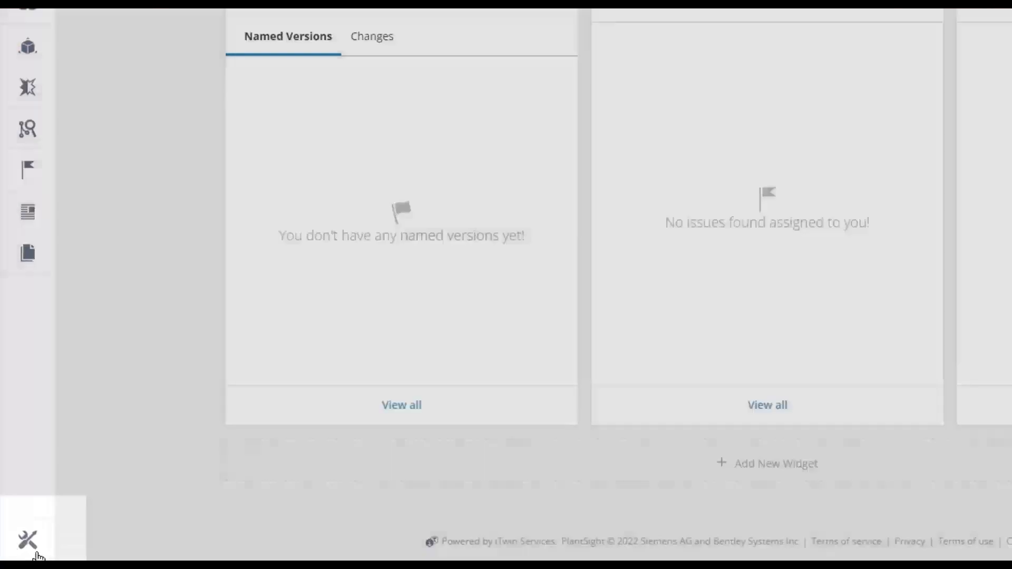
left_click(28, 539)
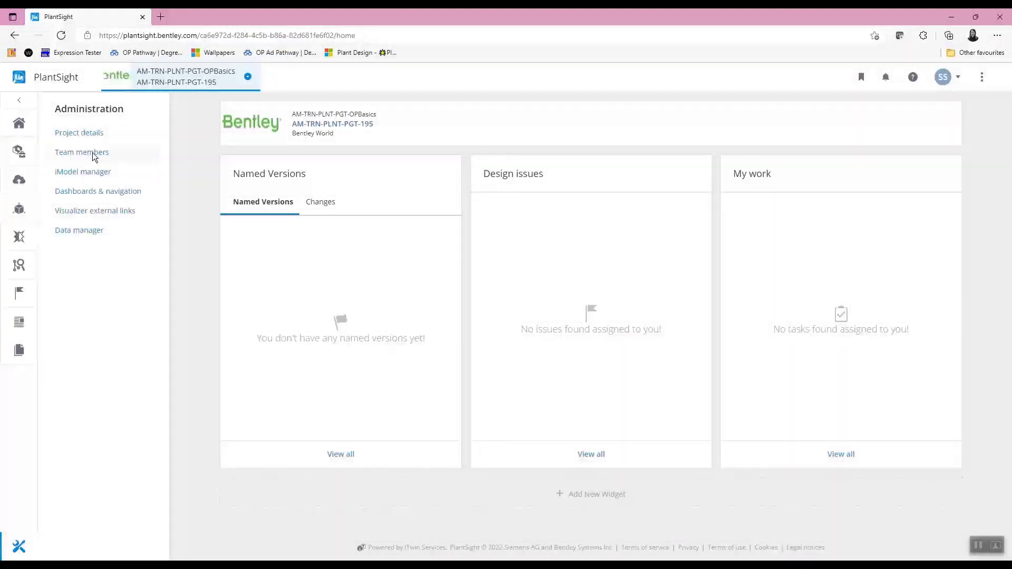
Open the Team members page from Administration and start adding users.
left_click(93, 153)
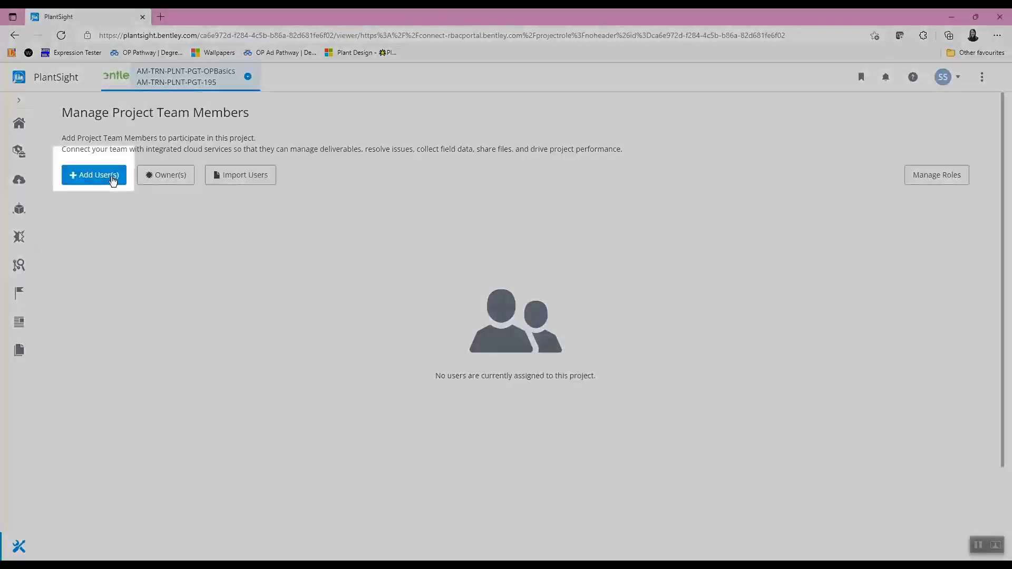
left_click(113, 178)
Search for two users by name and add both to the team members list.
type("patr")
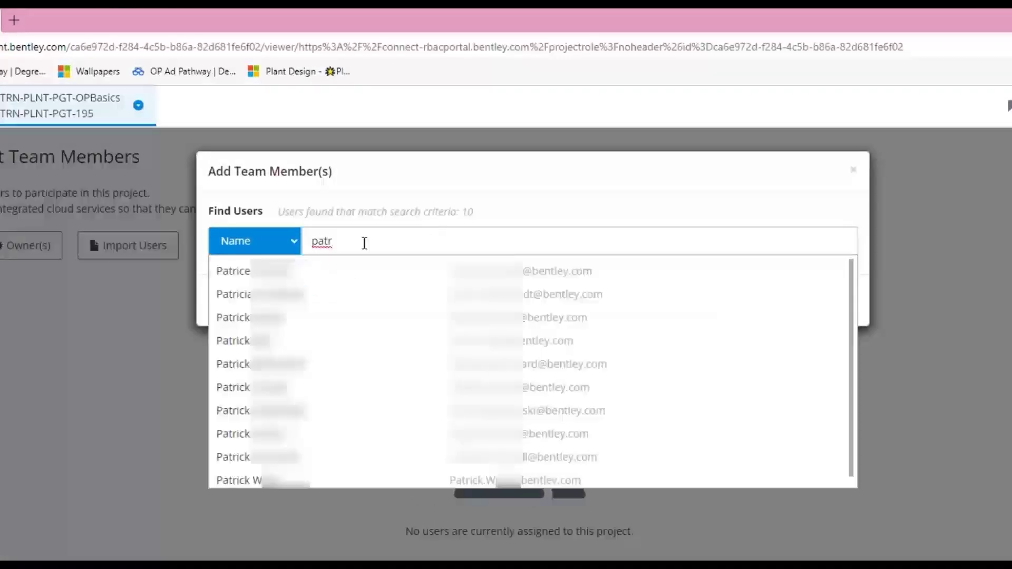
left_click(301, 477)
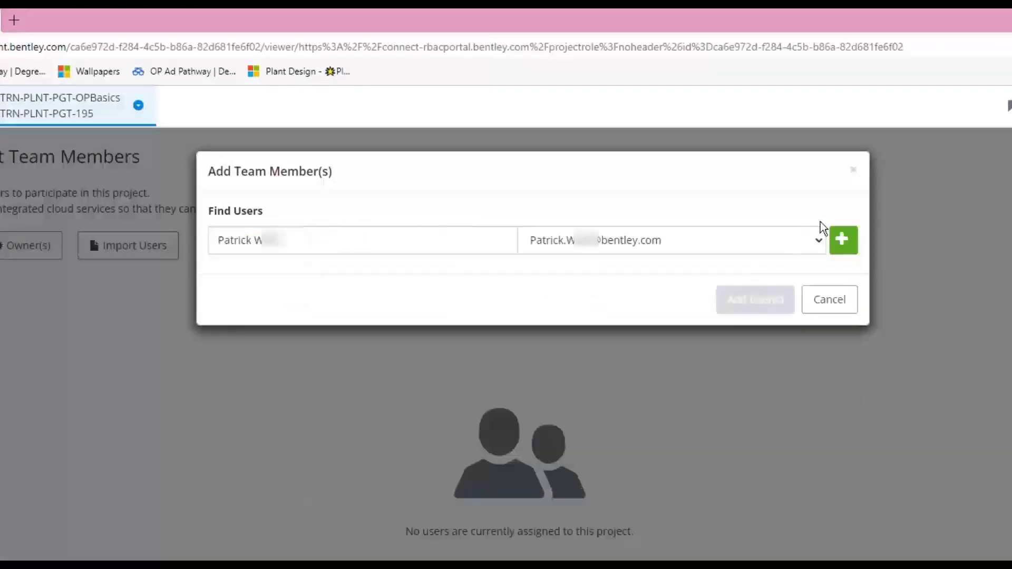
left_click(843, 241)
left_click(407, 238)
type("alvin")
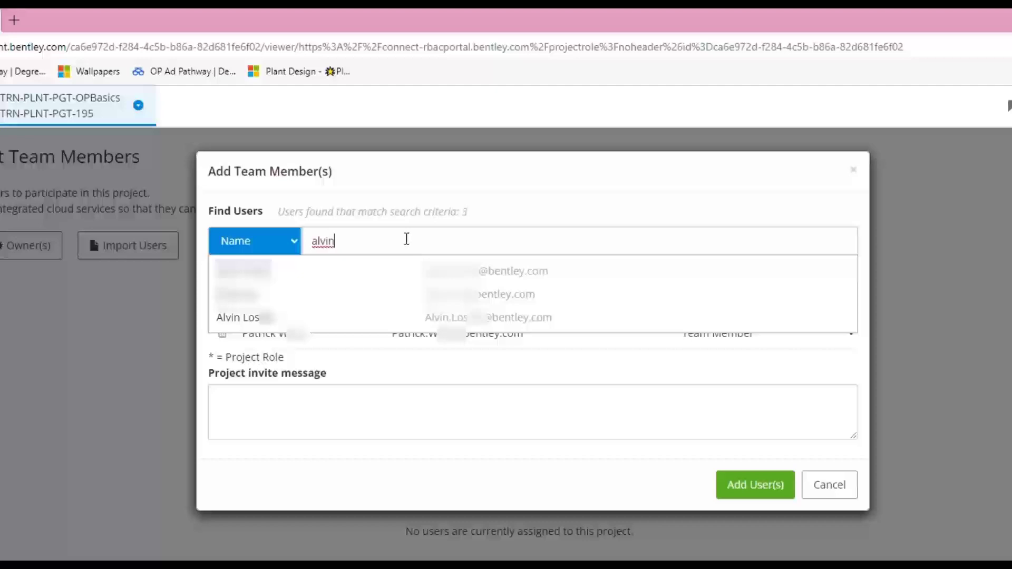
left_click(304, 318)
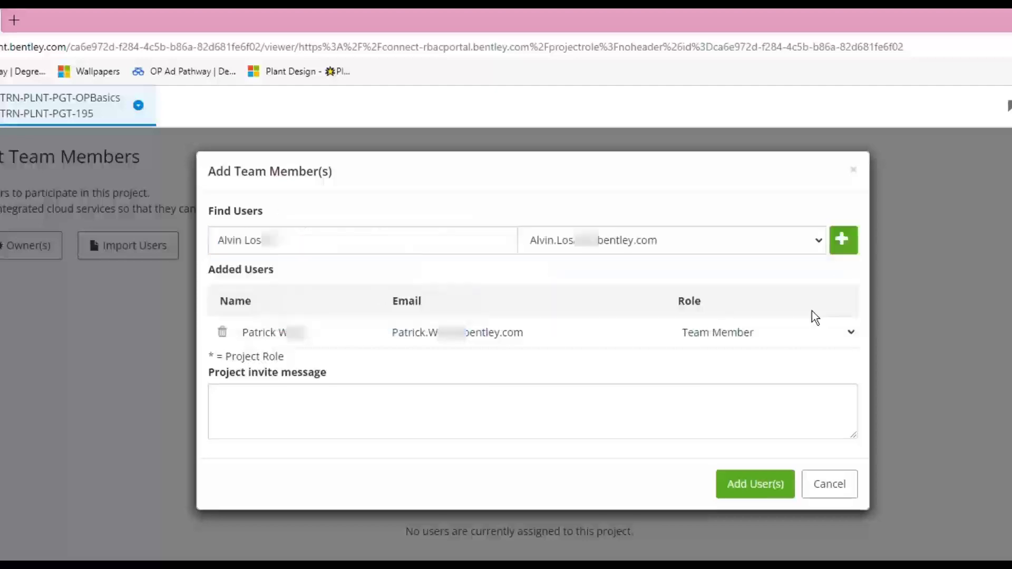
left_click(843, 240)
Write an invite greeting both users and saying they joined the global PlantSight training project.
left_click(429, 455)
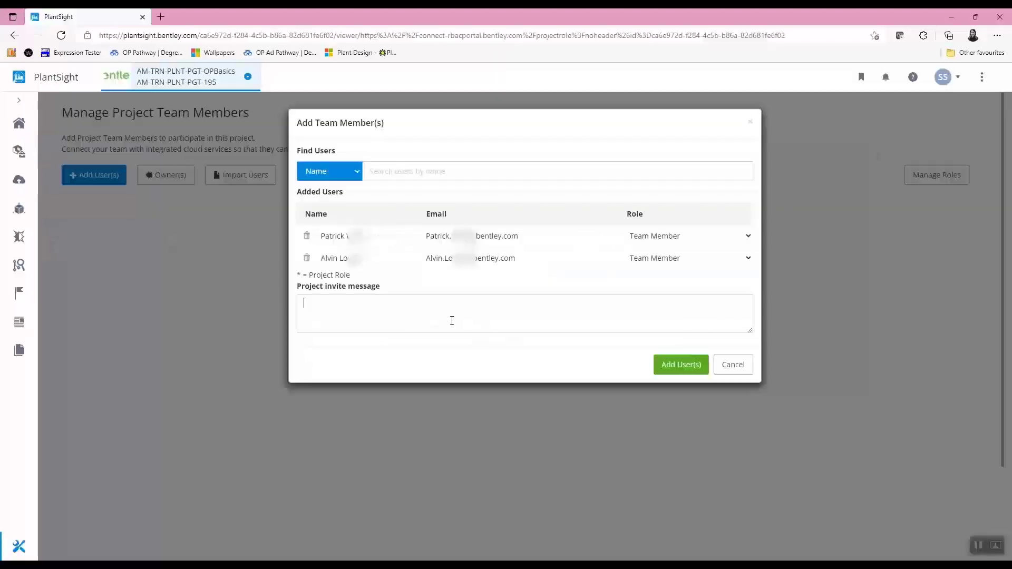
type("Hello Patrick and Alvin,")
key("Return")
type("I have added you to our global P")
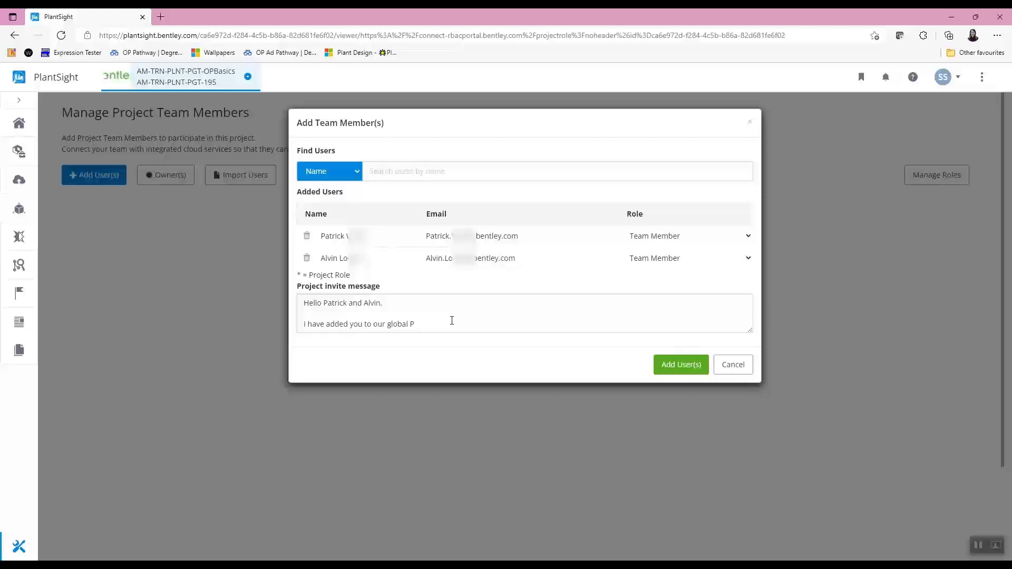
type("lantSight training project.")
Give the first member the * PS Access role and add both users to the team.
left_click(754, 236)
scroll(671, 422, "down", 3)
scroll(669, 427, "down", 9)
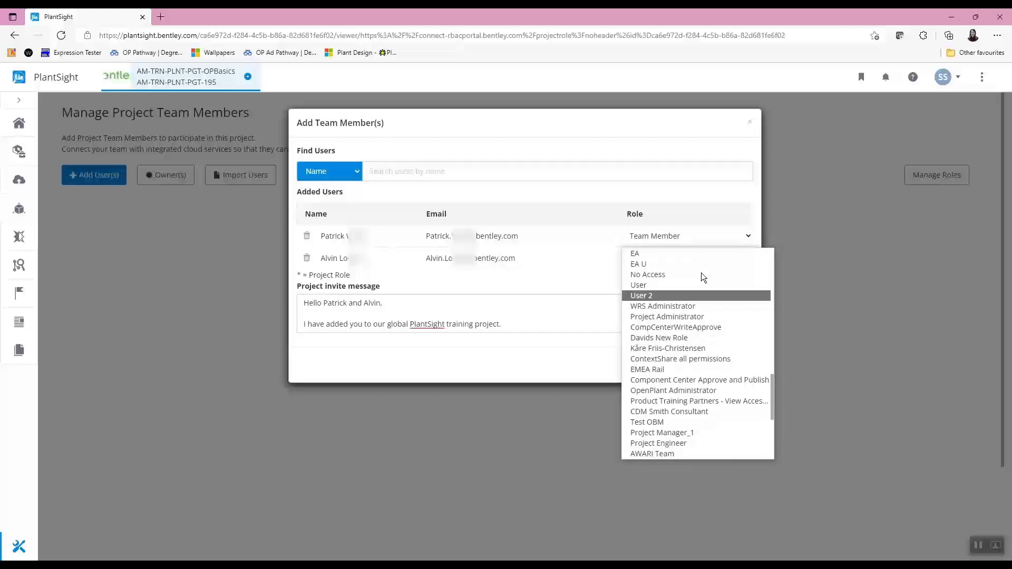
scroll(690, 432, "down", 6)
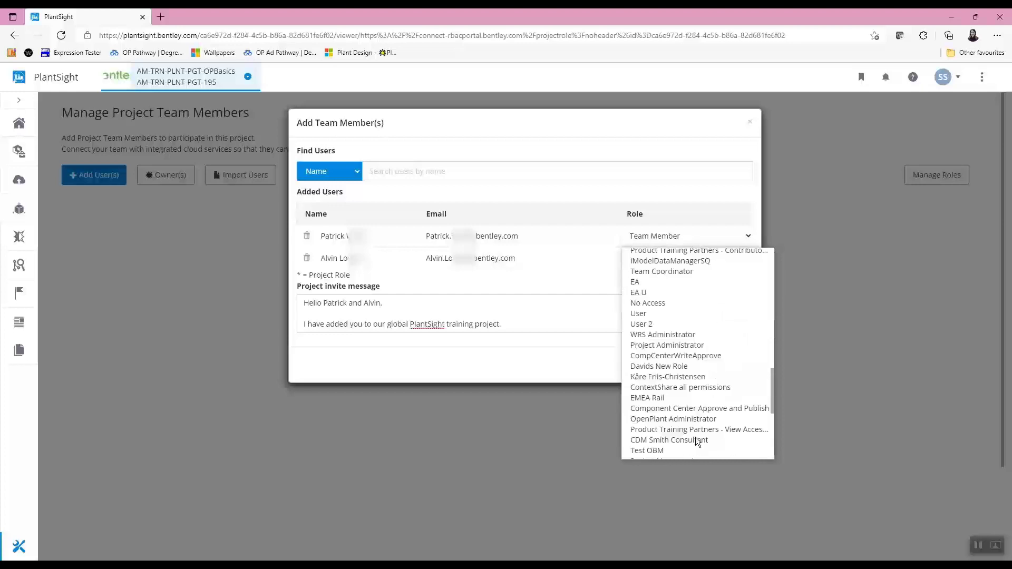
left_click(675, 454)
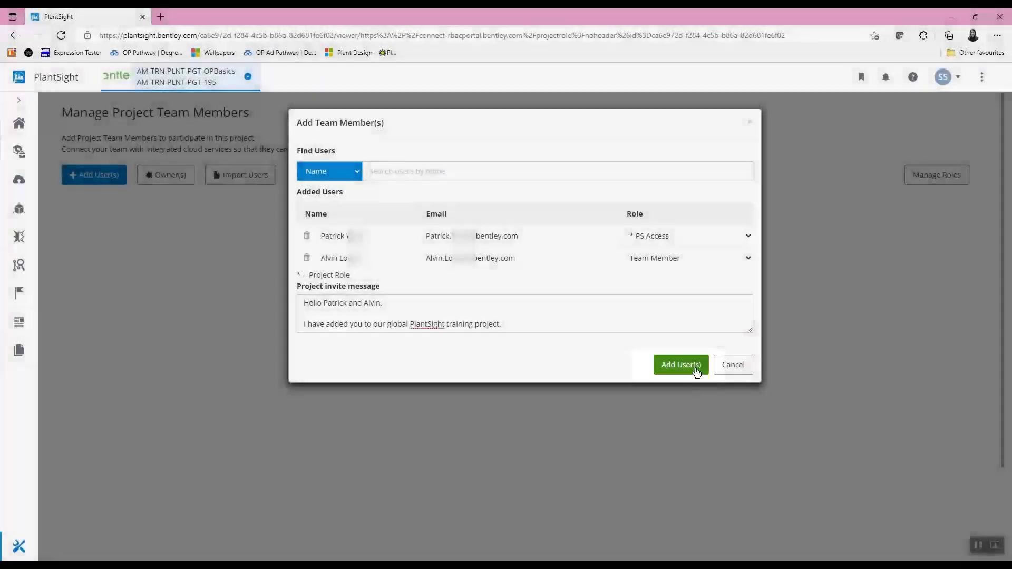
left_click(692, 370)
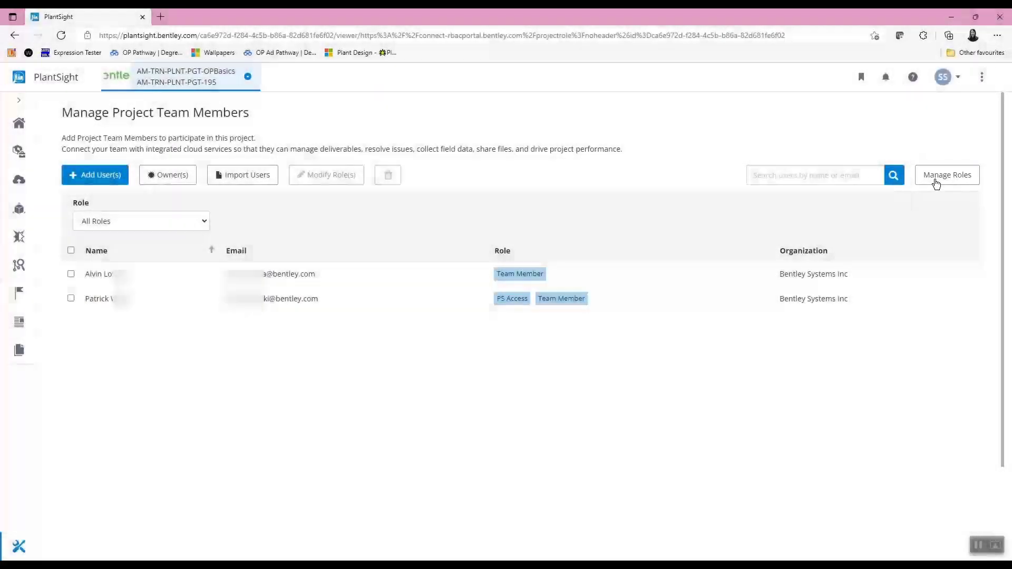
left_click(936, 180)
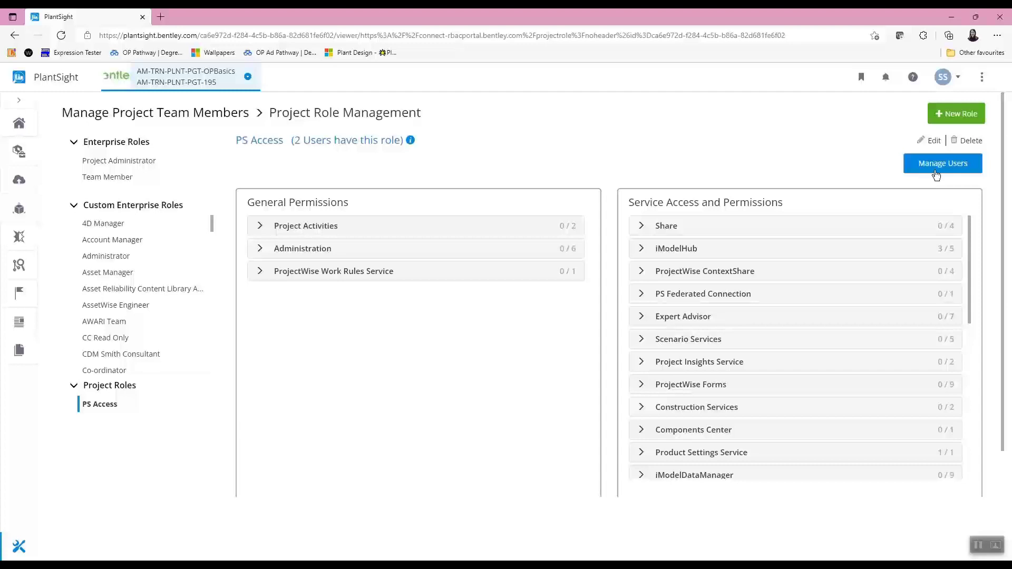
left_click(928, 170)
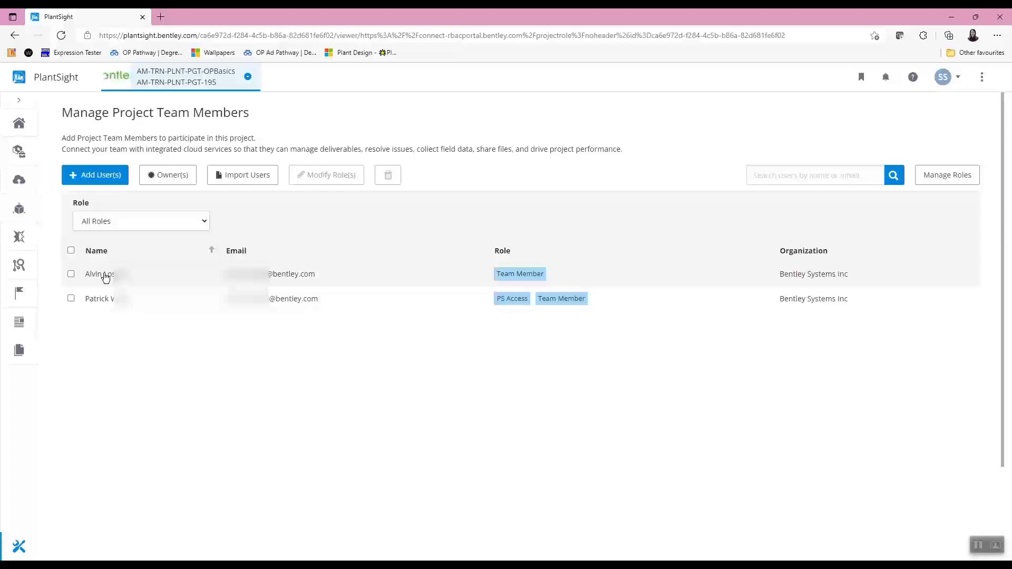
left_click(106, 278)
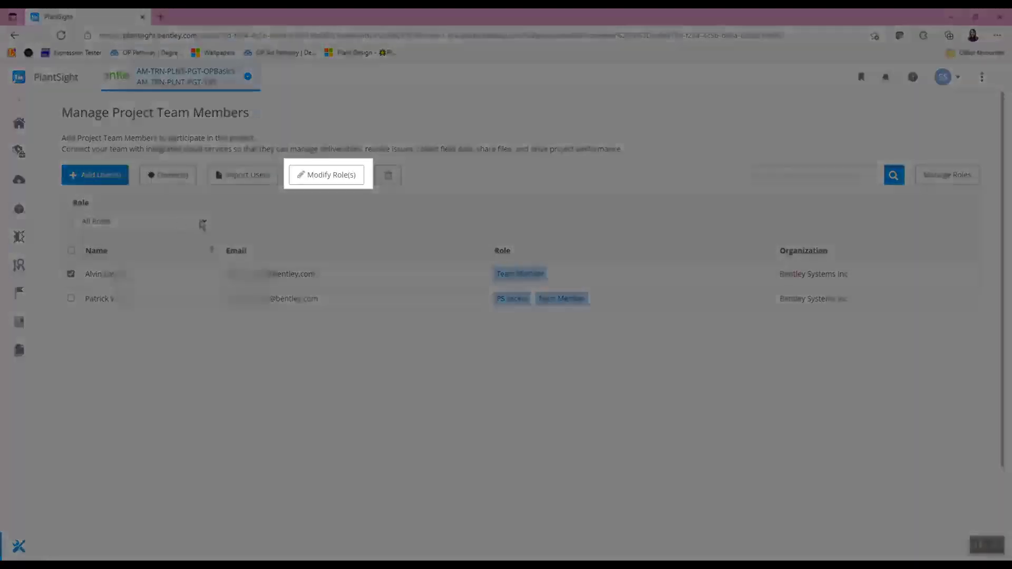
Move * PS Access into the second member's roles to be assigned, submit it, then go Home.
left_click(339, 176)
scroll(478, 255, "down", 2)
scroll(478, 255, "down", 3)
left_click_drag(503, 232, 506, 275)
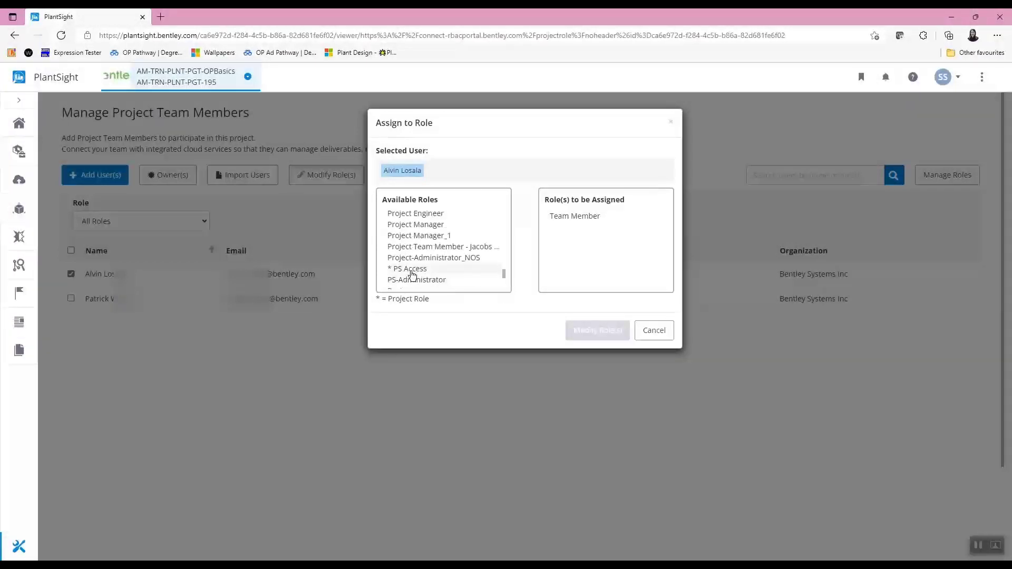
left_click(407, 269)
left_click(520, 198)
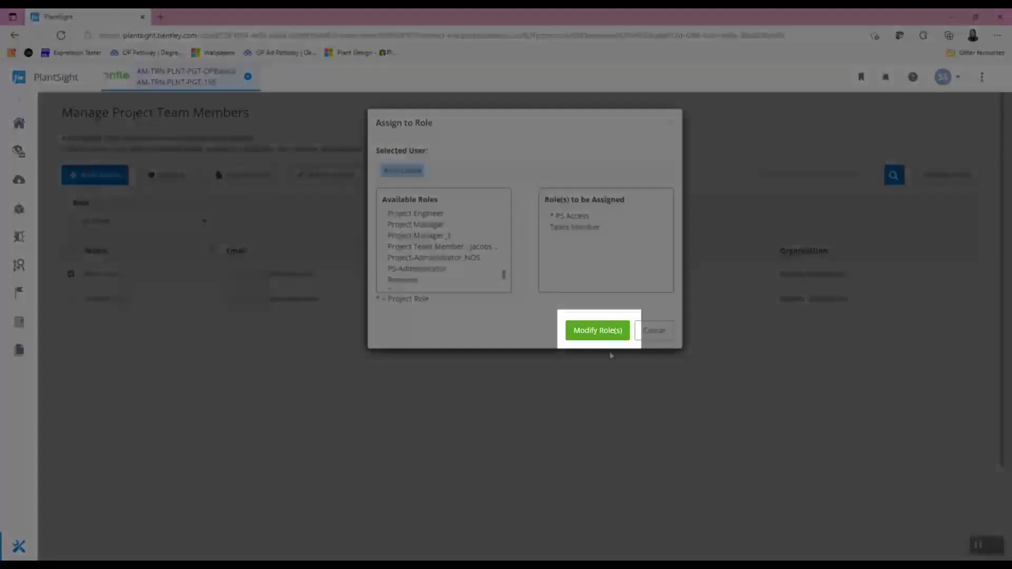
left_click(601, 331)
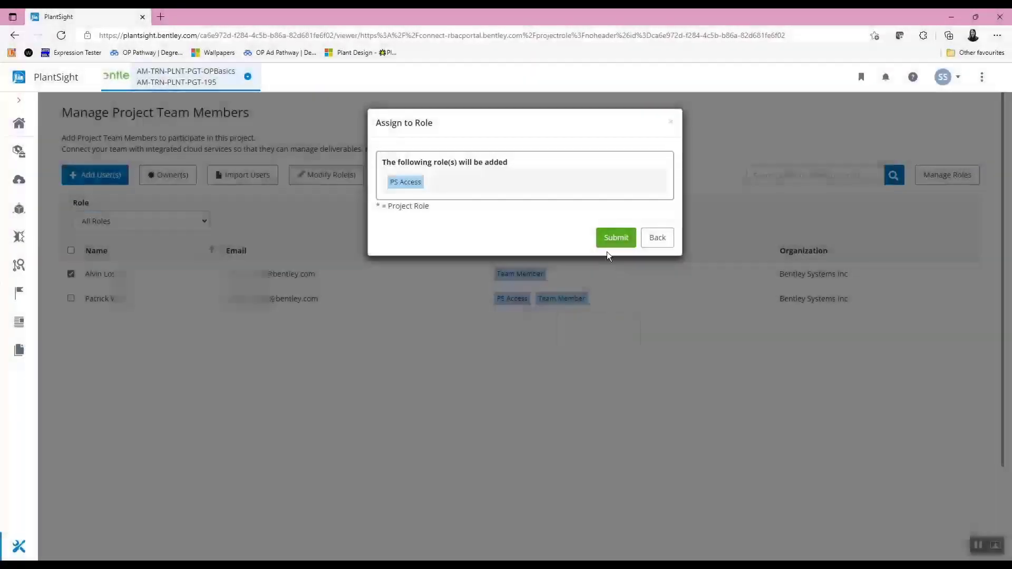
left_click(615, 239)
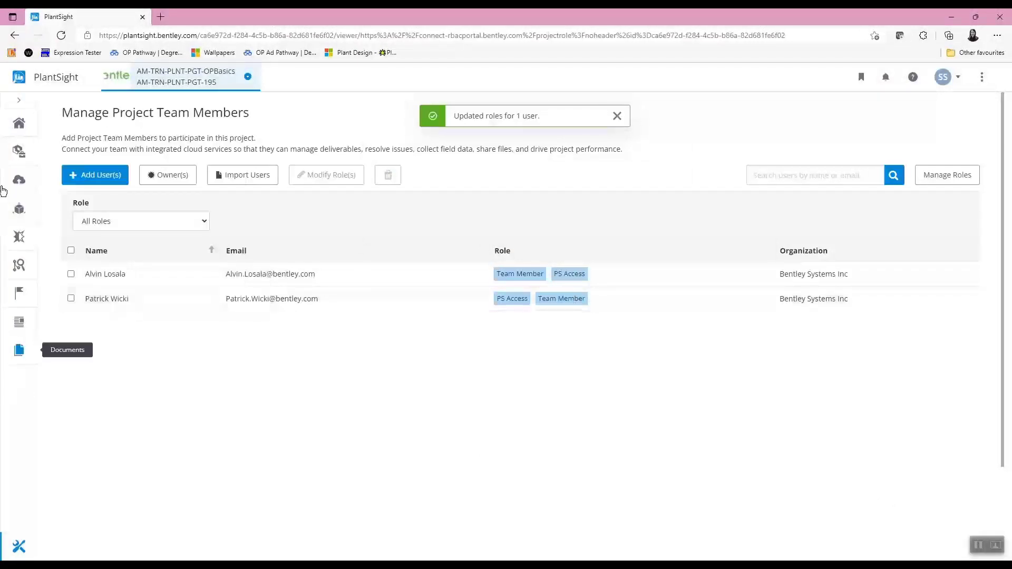
left_click(19, 123)
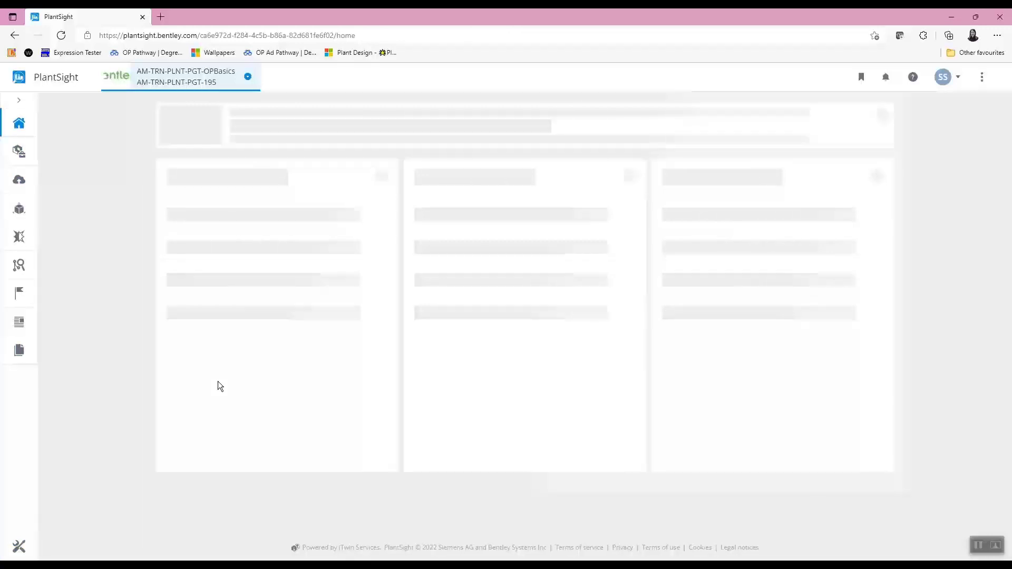